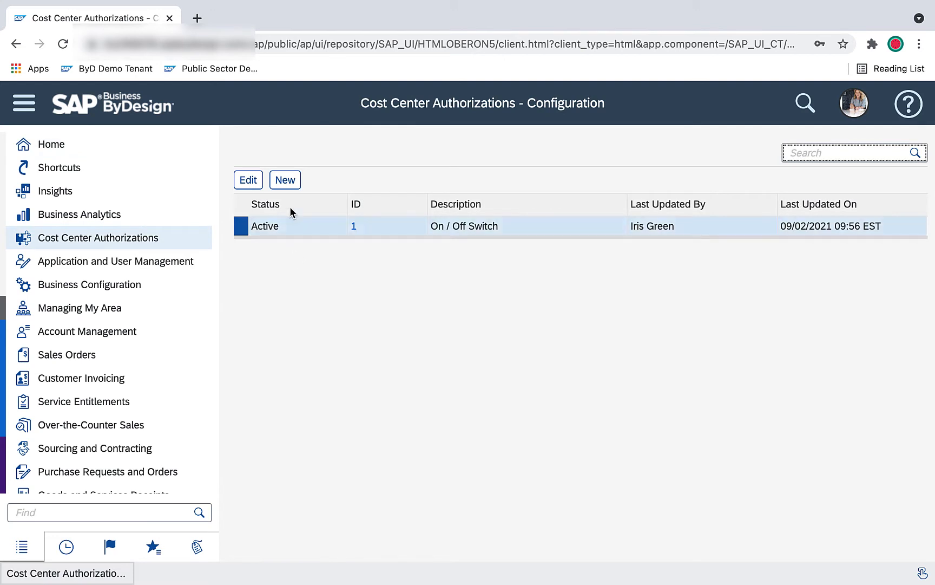
# Open the On / Off Switch configuration record, review its status and transaction cut-off date fields, and close it
pyautogui.click(249, 182)
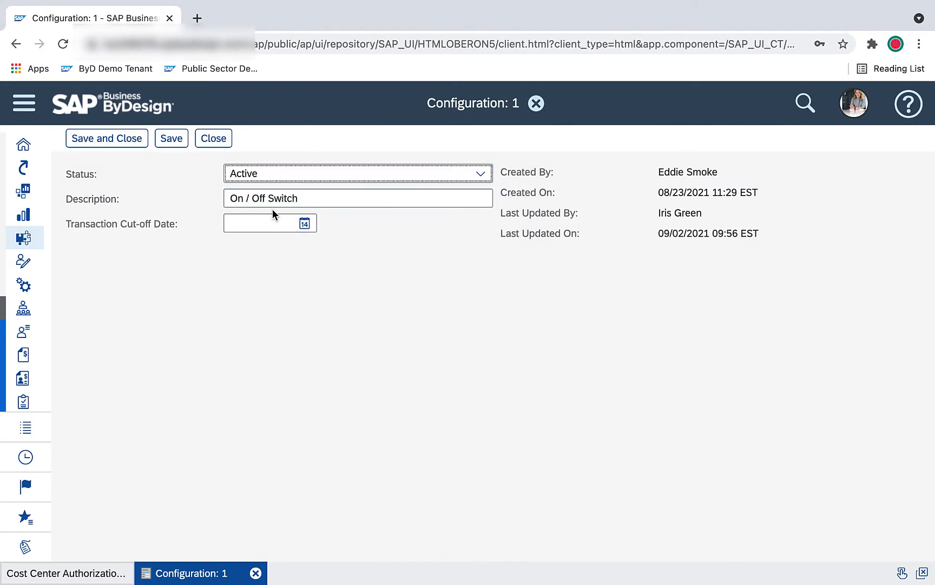
pyautogui.click(226, 147)
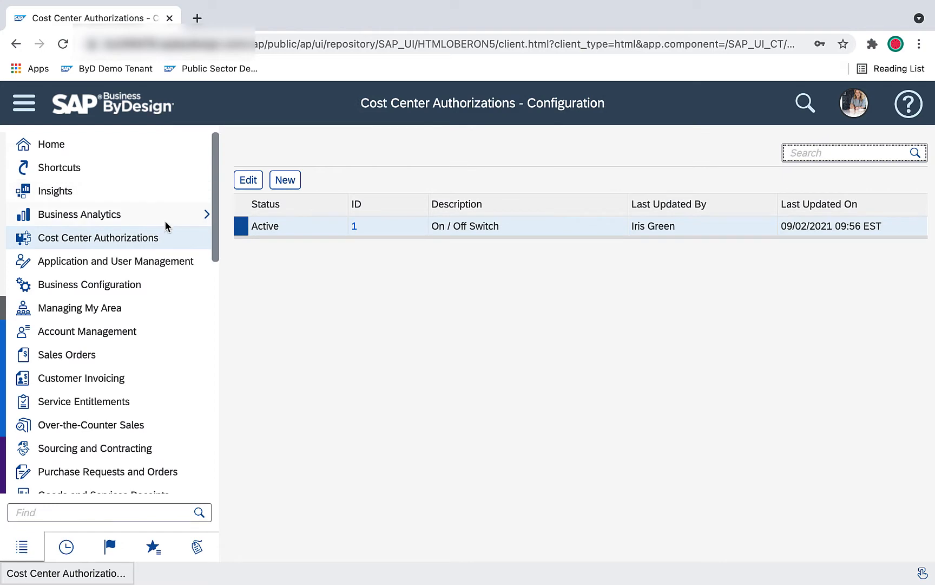
# Open the Cost Center Authorizations Users view and review the allowed cost centers and projects of the listed employees
pyautogui.click(165, 239)
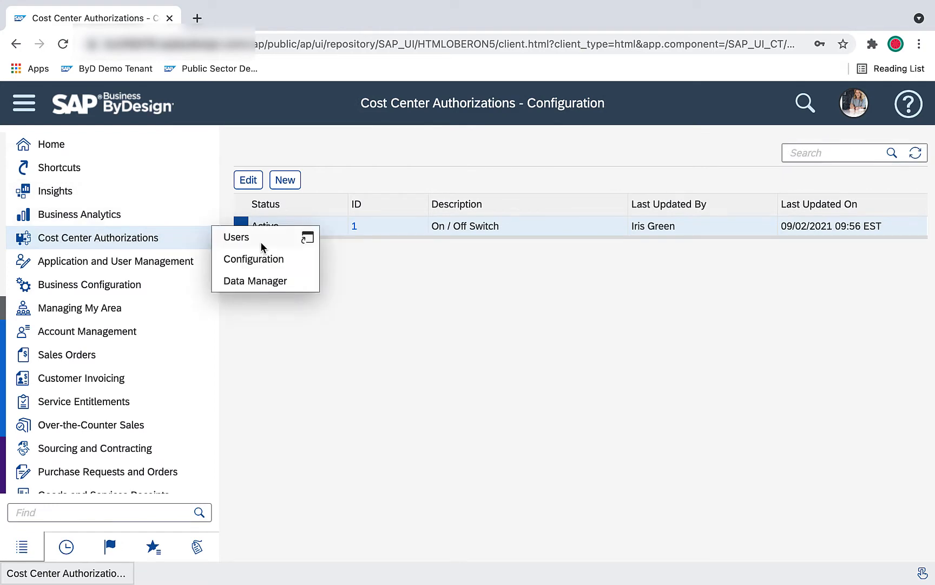
pyautogui.click(261, 246)
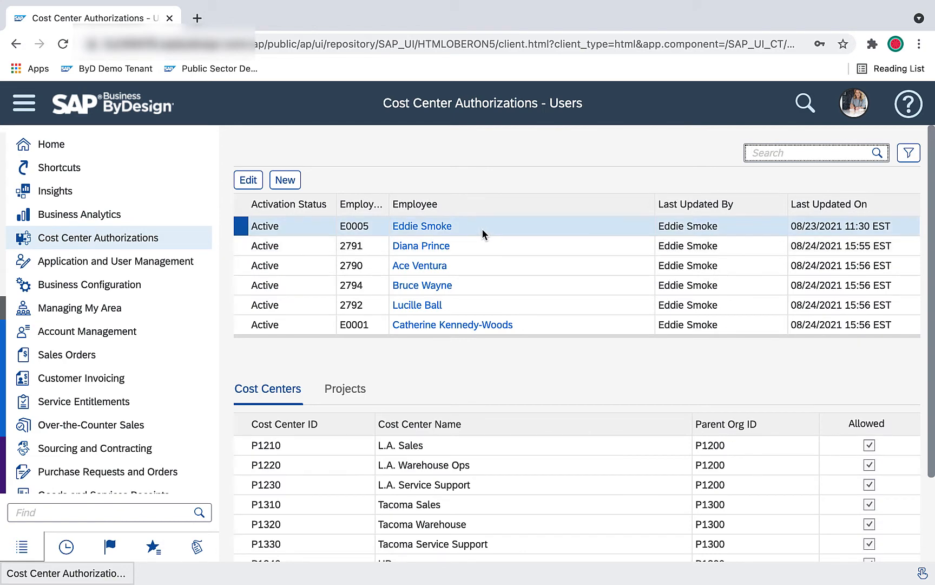
pyautogui.scroll(-2, 540, 398)
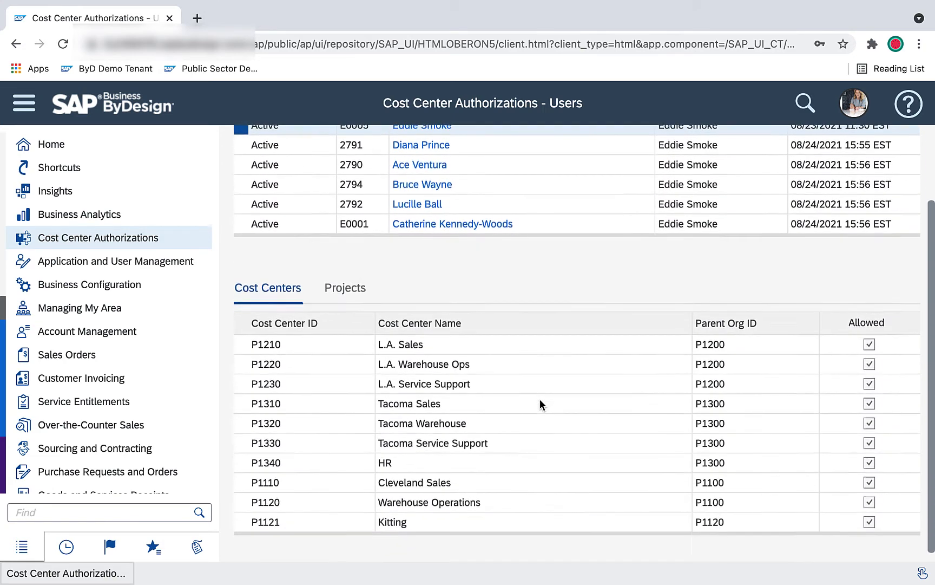
pyautogui.scroll(1, 540, 399)
pyautogui.click(345, 349)
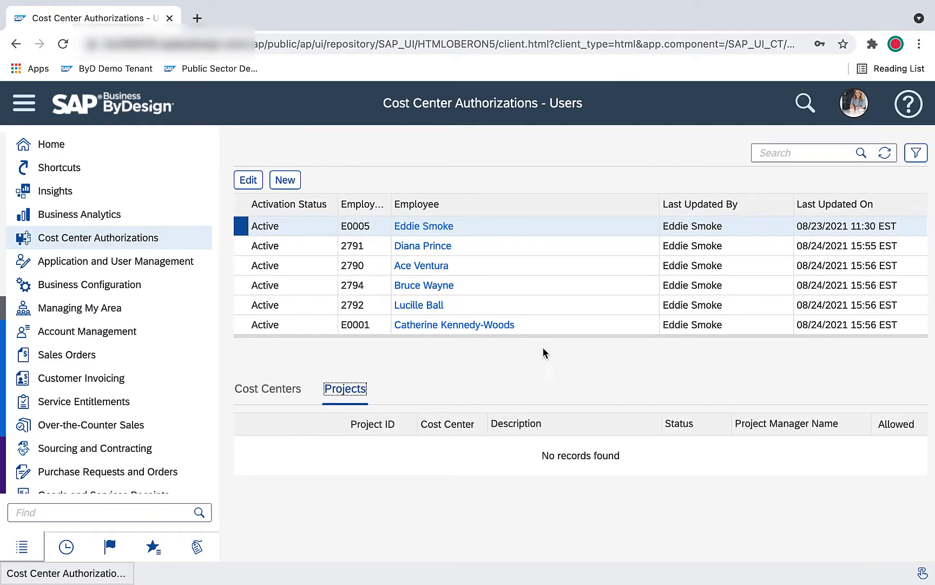
pyautogui.click(499, 252)
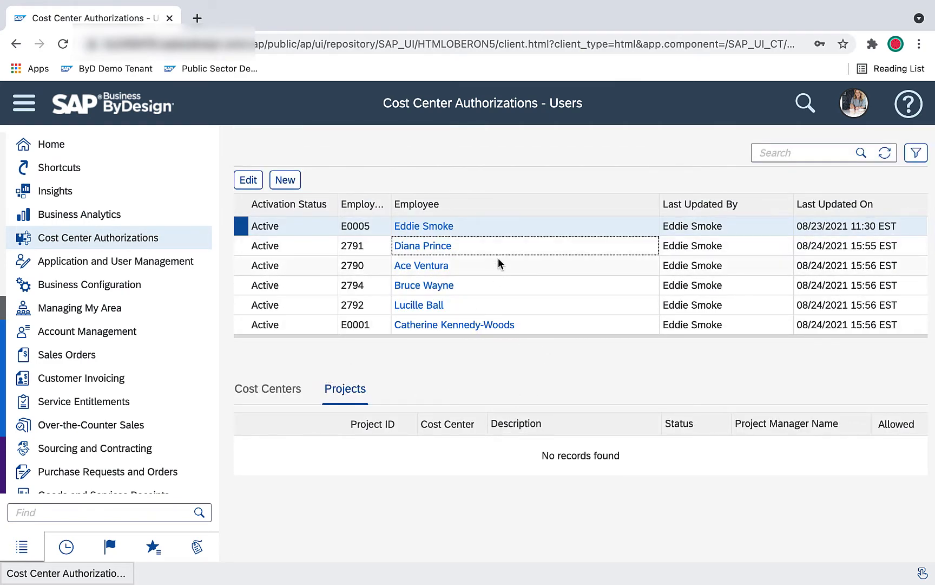
pyautogui.click(495, 270)
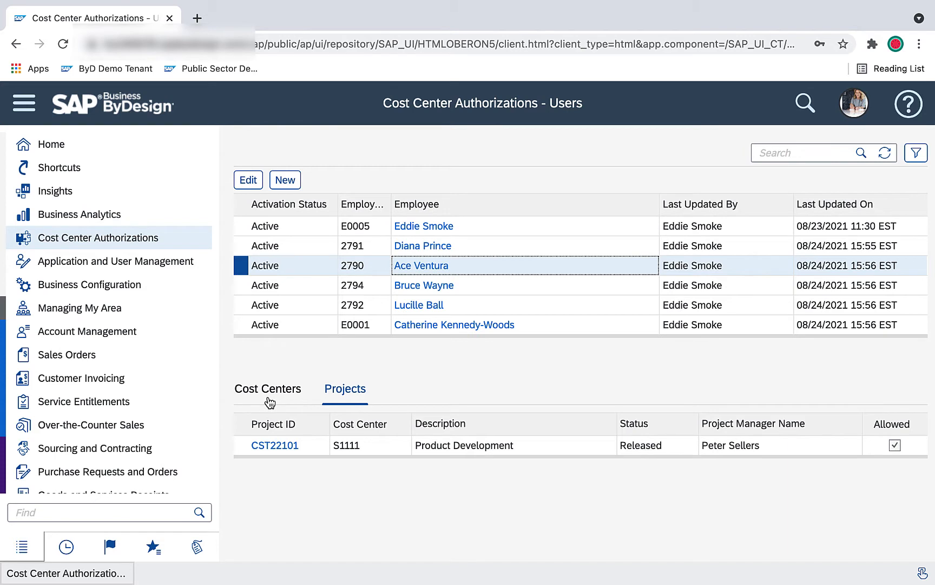
# Open the first listed employee's authorization record for editing and disallow the L.A. Warehouse Ops cost center under Almika Los Angeles
pyautogui.click(508, 224)
pyautogui.click(247, 182)
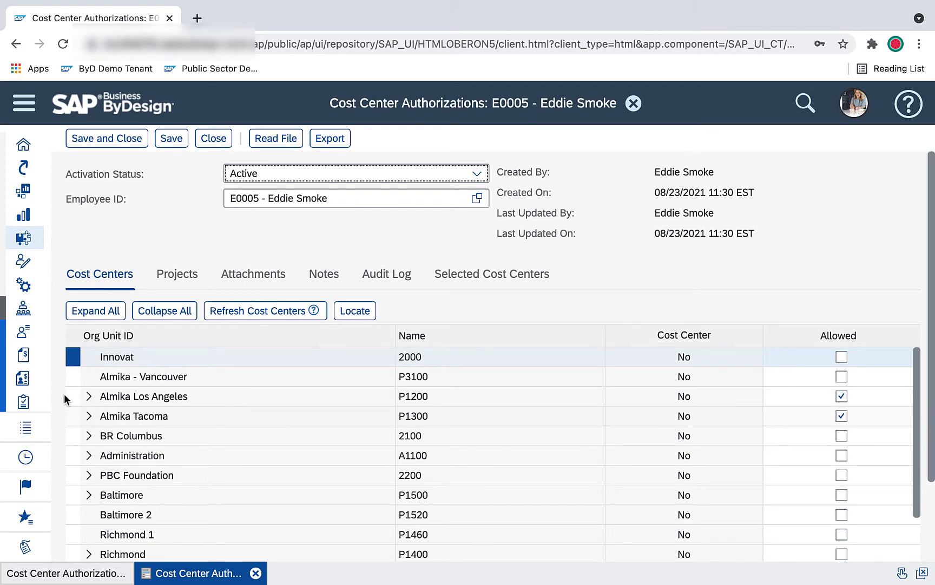
pyautogui.click(88, 396)
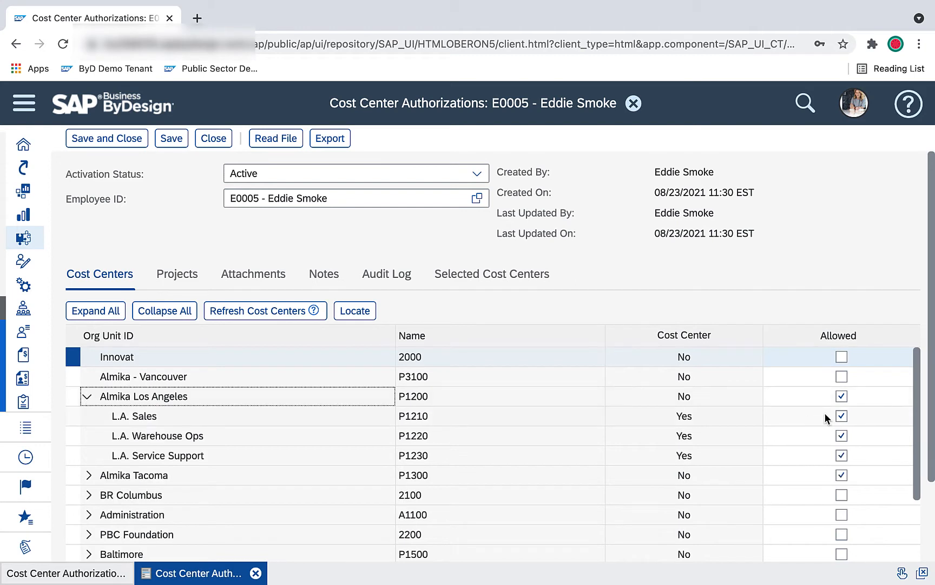
pyautogui.click(843, 438)
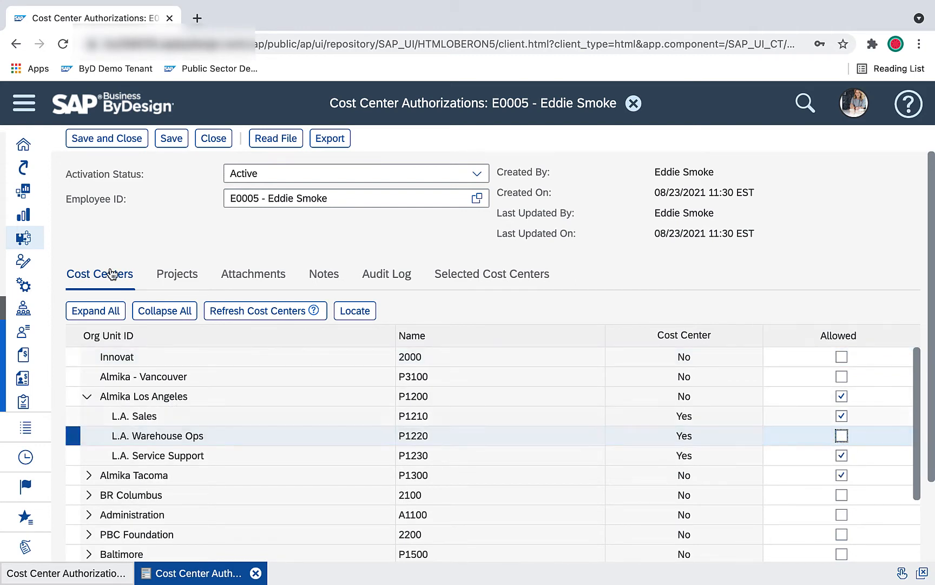
# Add project CST22101 (Product Development) to the employee's project authorizations and mark it as allowed
pyautogui.click(185, 277)
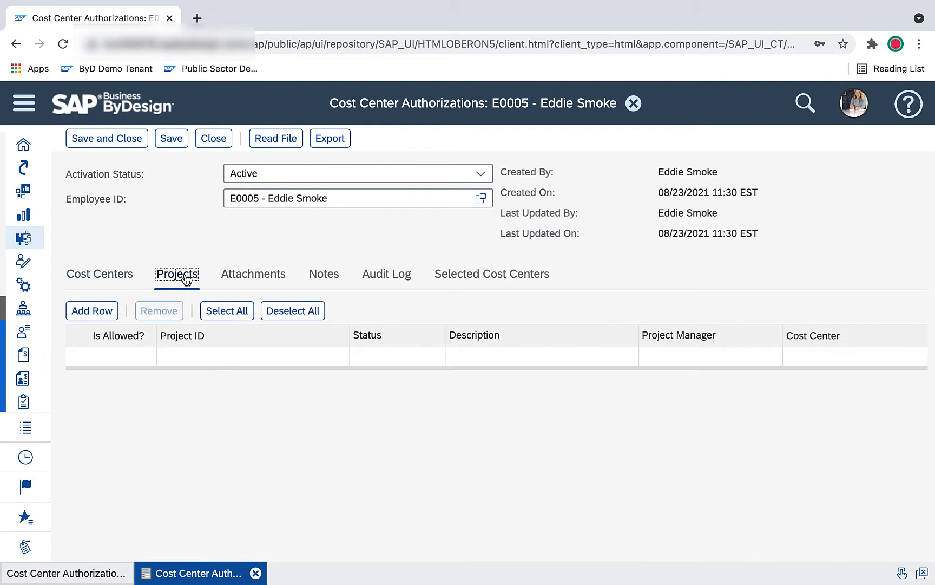
pyautogui.click(93, 313)
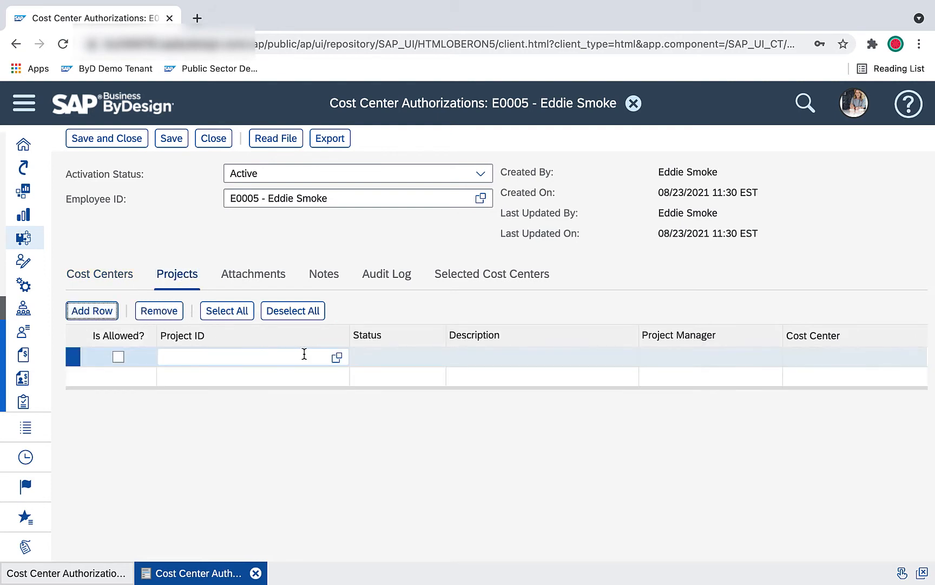
pyautogui.click(337, 357)
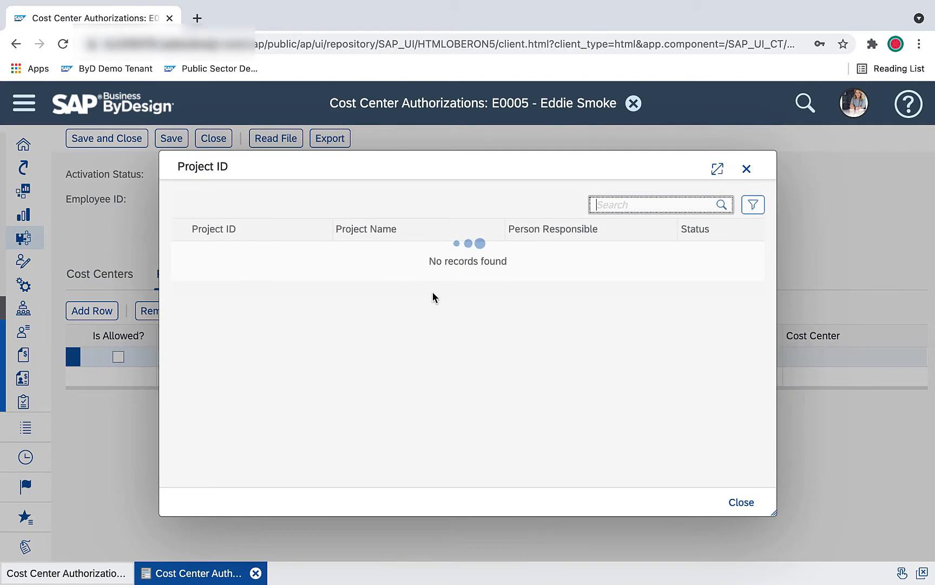
pyautogui.click(411, 308)
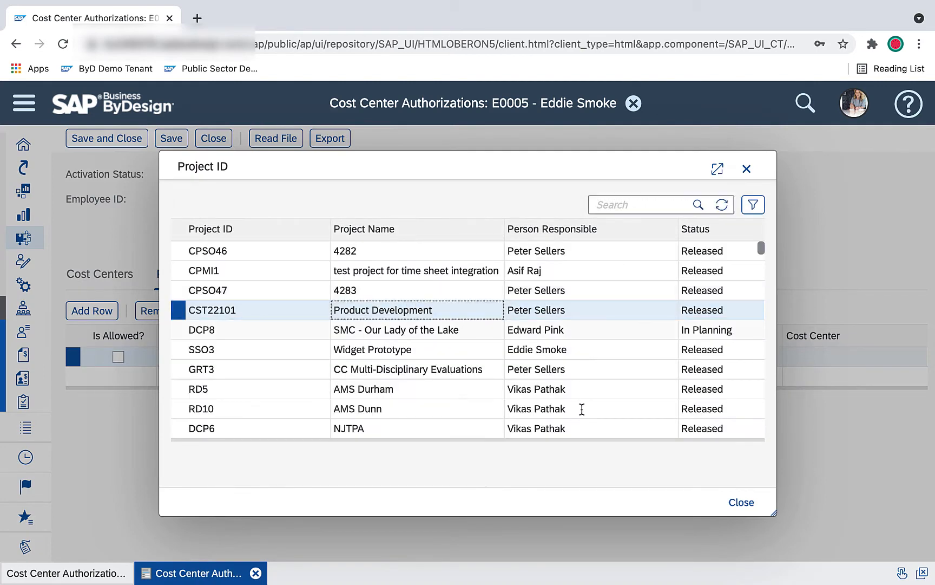
pyautogui.click(741, 501)
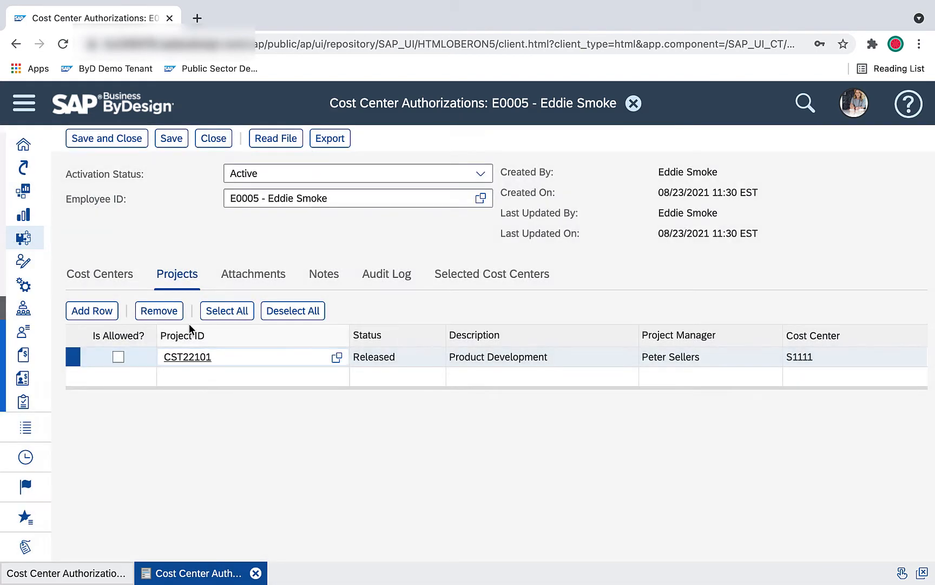
pyautogui.click(119, 356)
# Review the employee's attachments, notes, audit log and selected cost centers, and save and close the authorization record
pyautogui.click(286, 277)
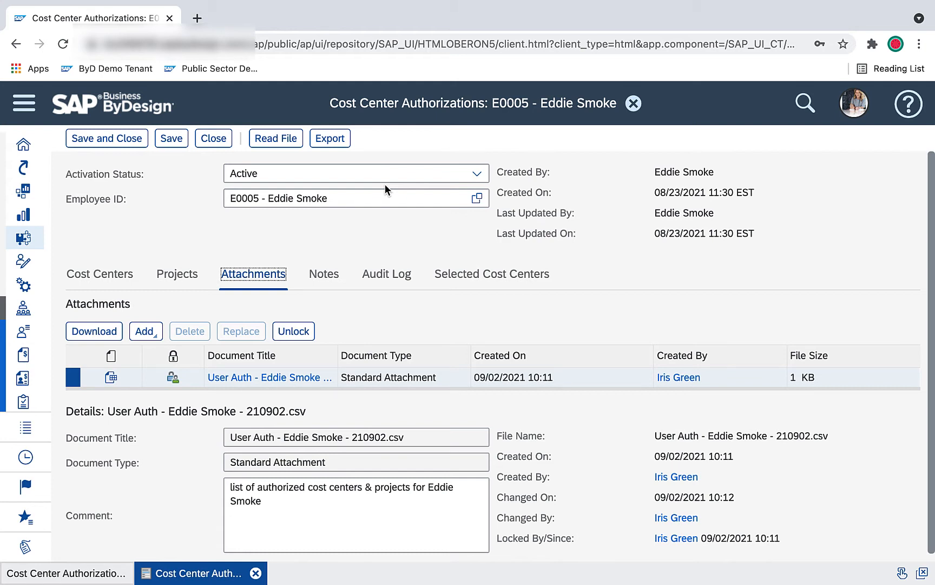
pyautogui.click(326, 279)
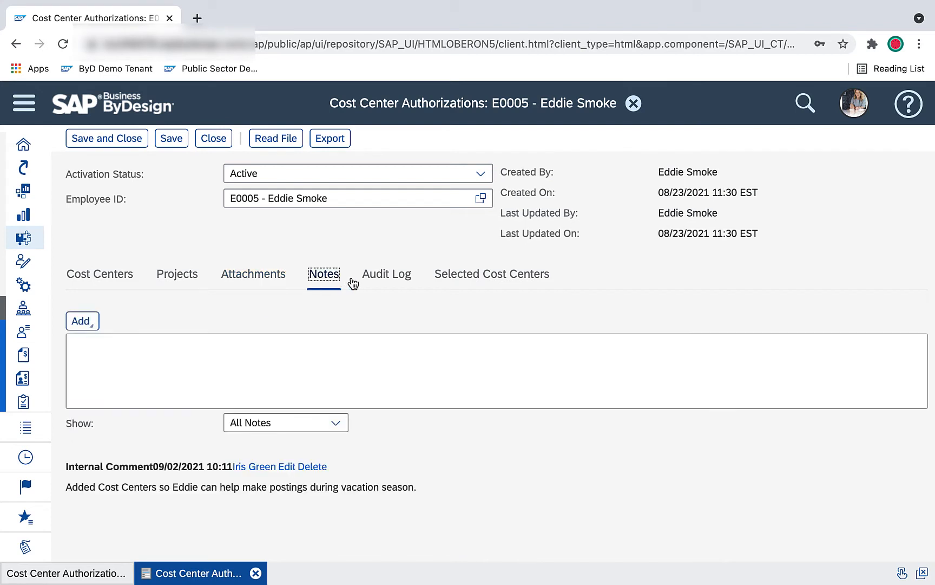
pyautogui.click(382, 279)
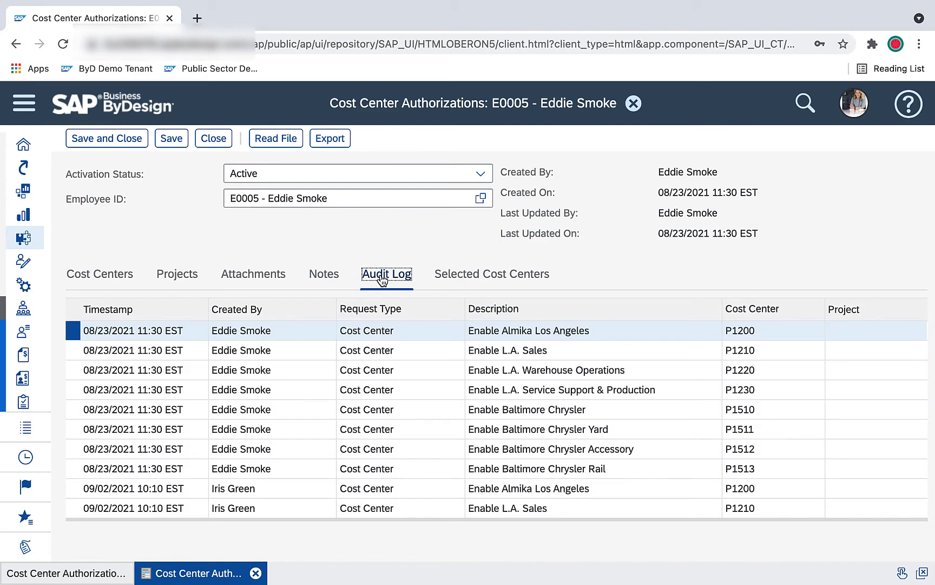
pyautogui.click(460, 278)
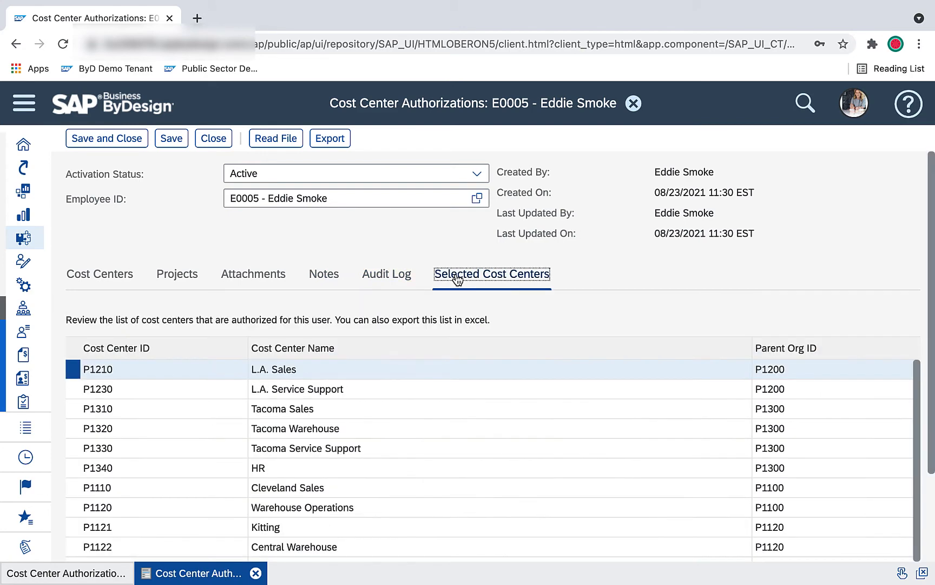
pyautogui.scroll(-5, 588, 421)
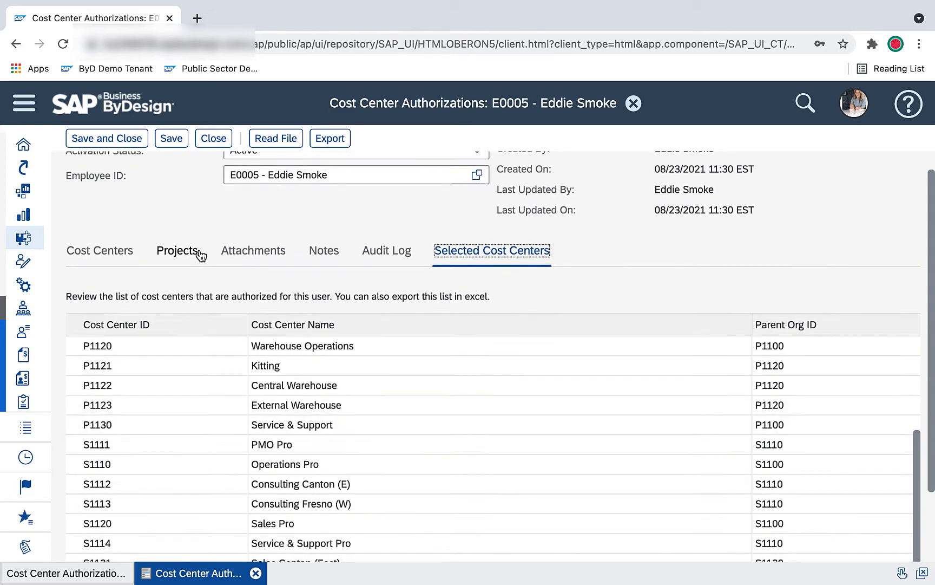
pyautogui.scroll(1, 199, 253)
pyautogui.click(92, 142)
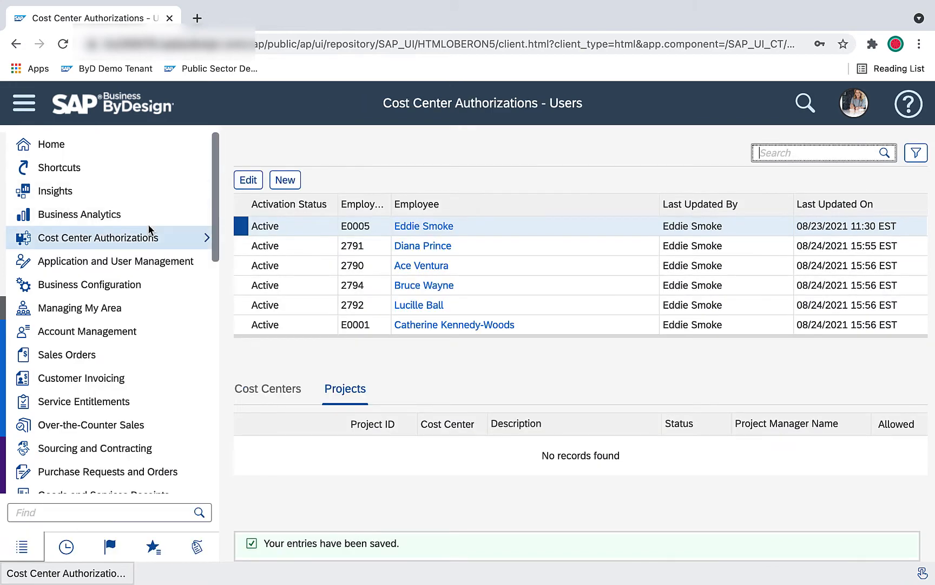
pyautogui.click(191, 161)
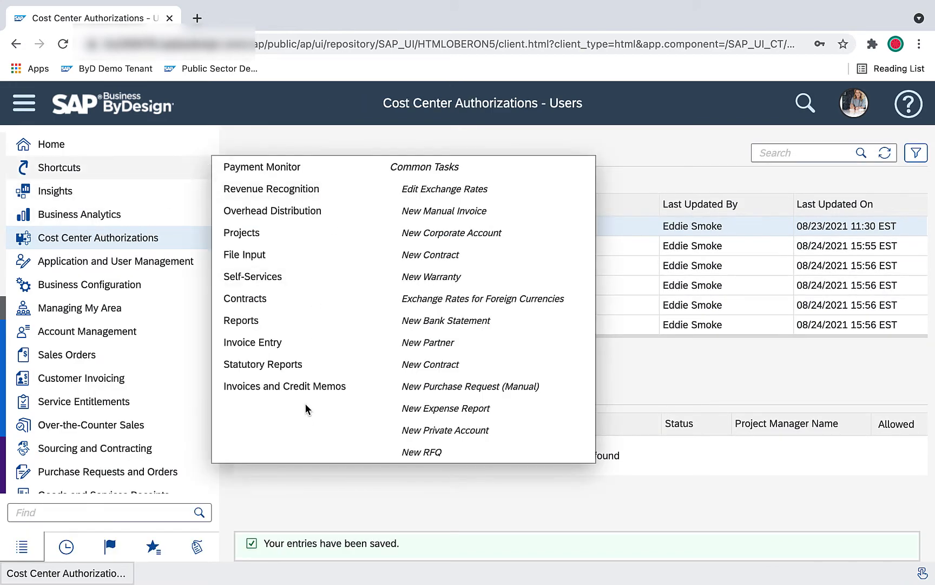
pyautogui.click(658, 163)
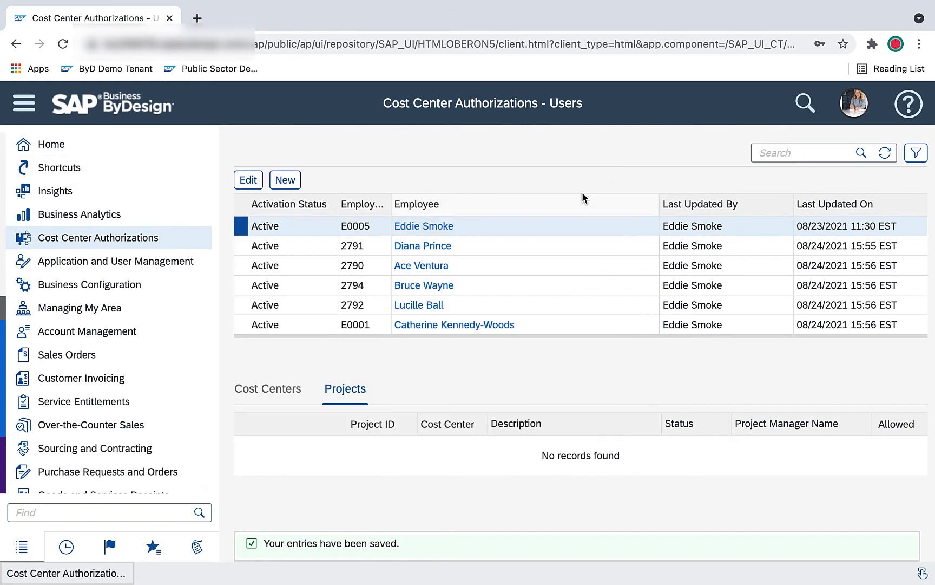
pyautogui.moveTo(533, 344); pyautogui.dragTo(533, 367)
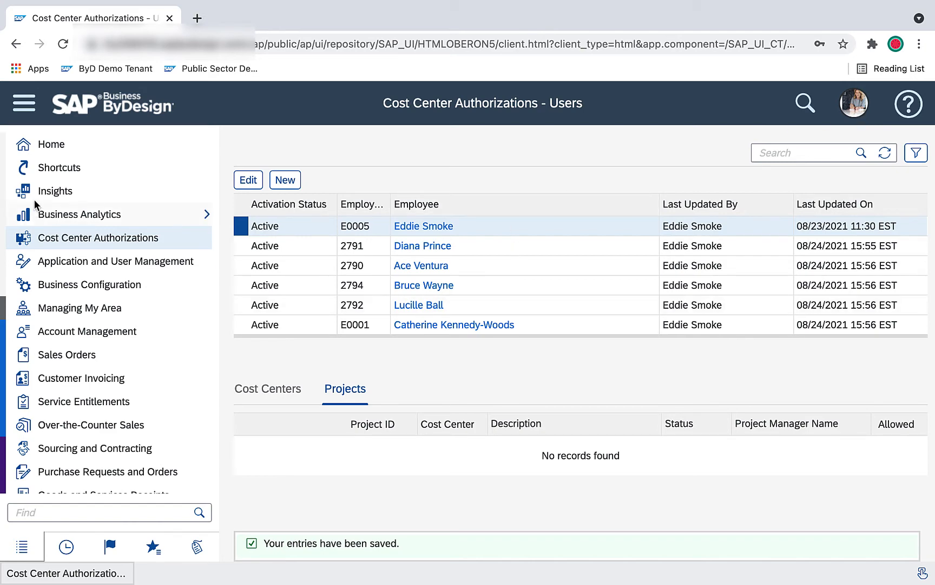
# Open Invoices and Credit Memos, start a copy of the in-process Omego invoice, and examine its details and item
pyautogui.moveTo(163, 173)
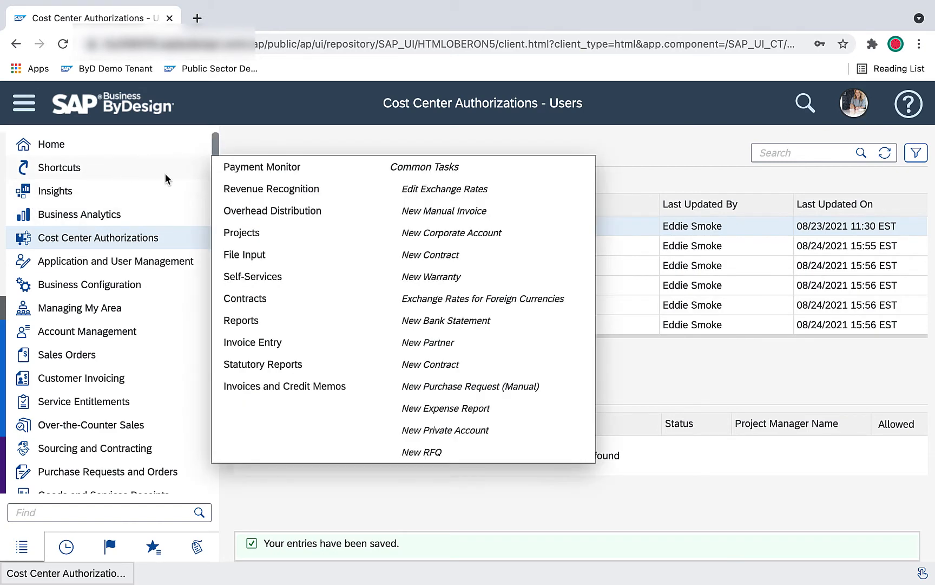
pyautogui.click(256, 386)
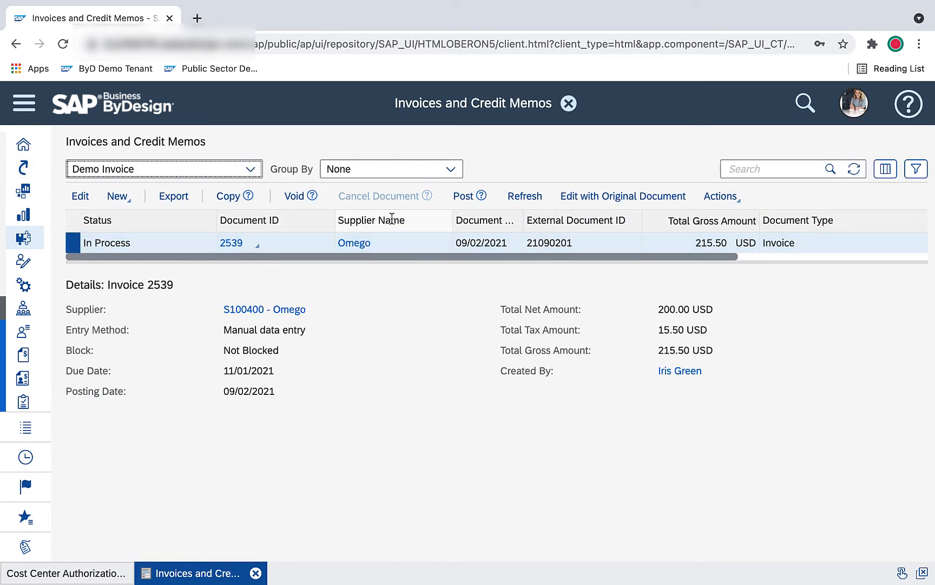
pyautogui.click(226, 199)
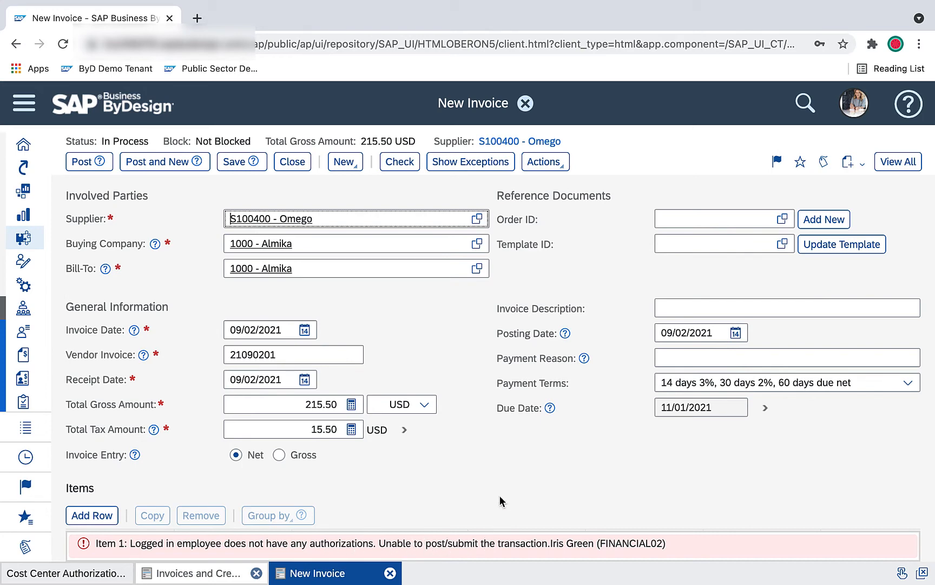
pyautogui.scroll(-3, 499, 495)
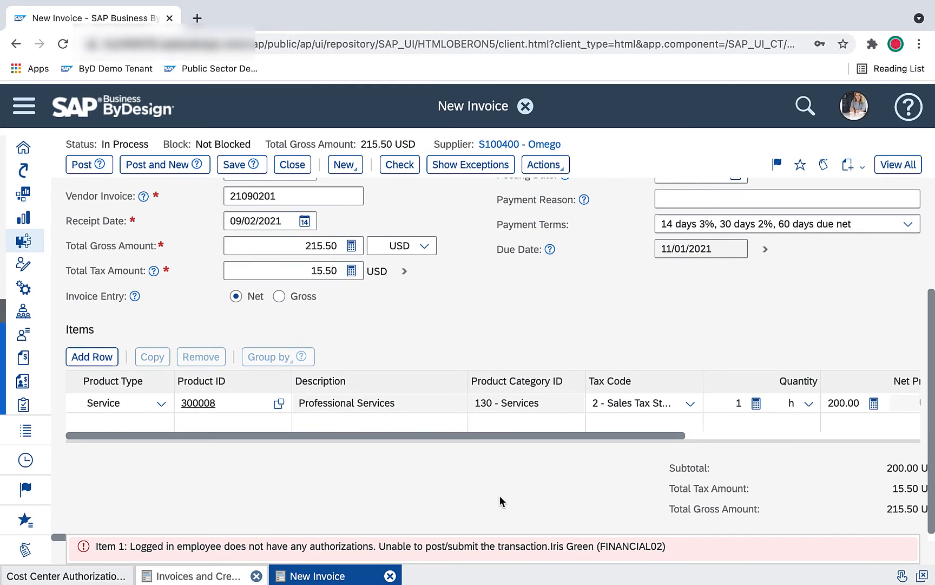
pyautogui.scroll(3, 500, 495)
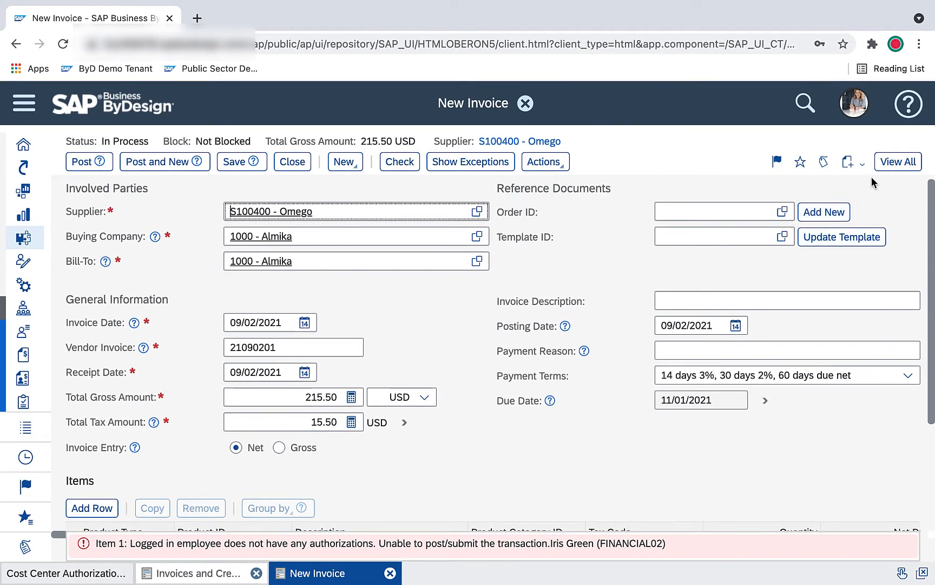
# Examine the new invoice's cost distribution and item authorization status in the full view, and close it without saving
pyautogui.click(916, 165)
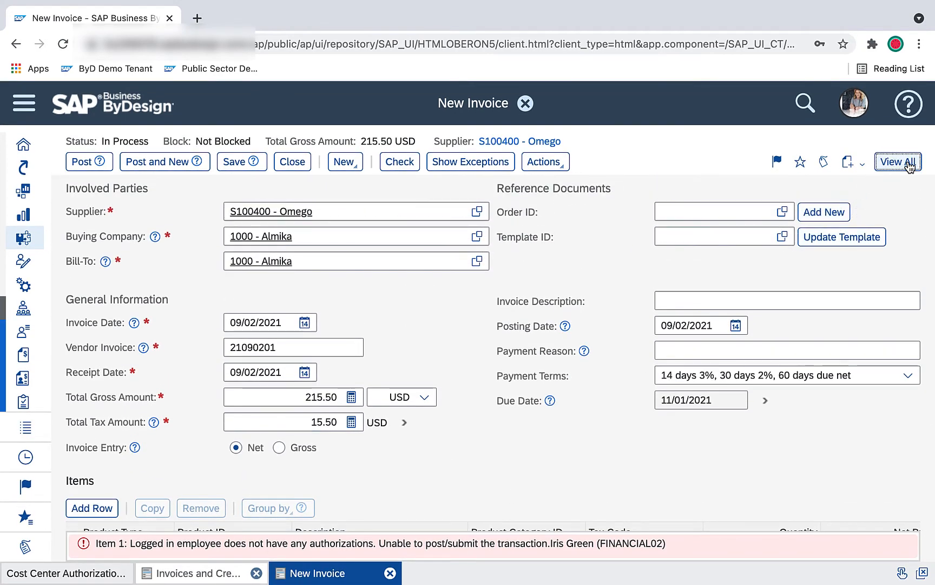
pyautogui.click(153, 196)
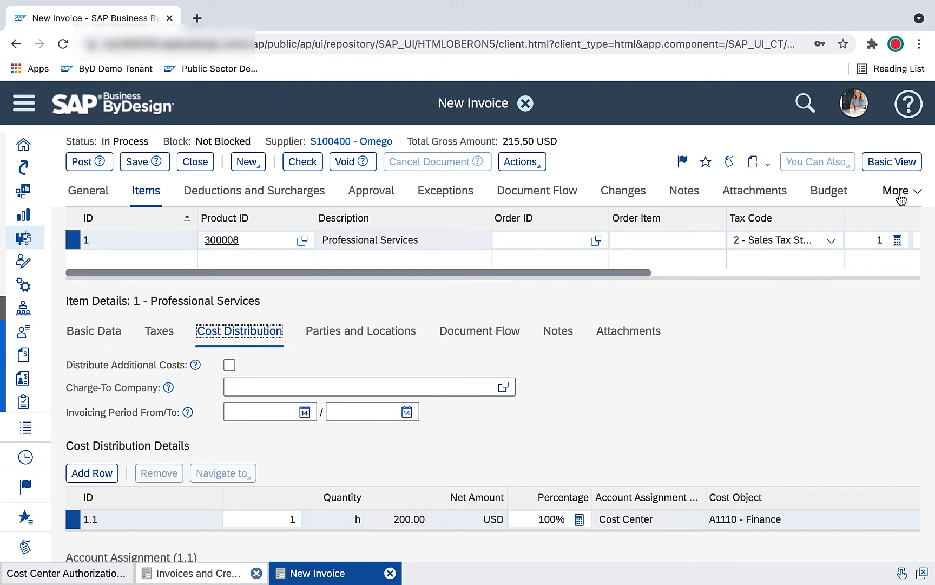
pyautogui.click(869, 223)
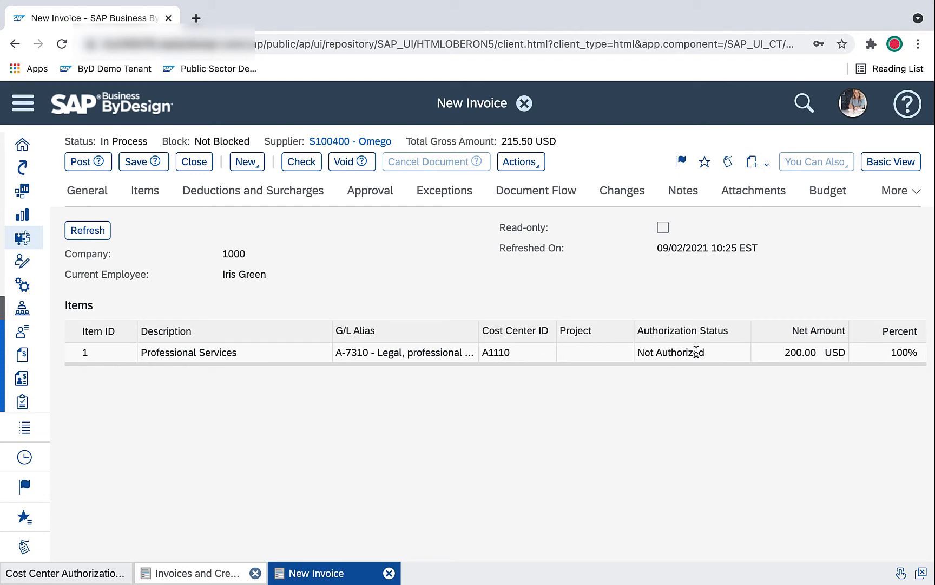
pyautogui.click(190, 163)
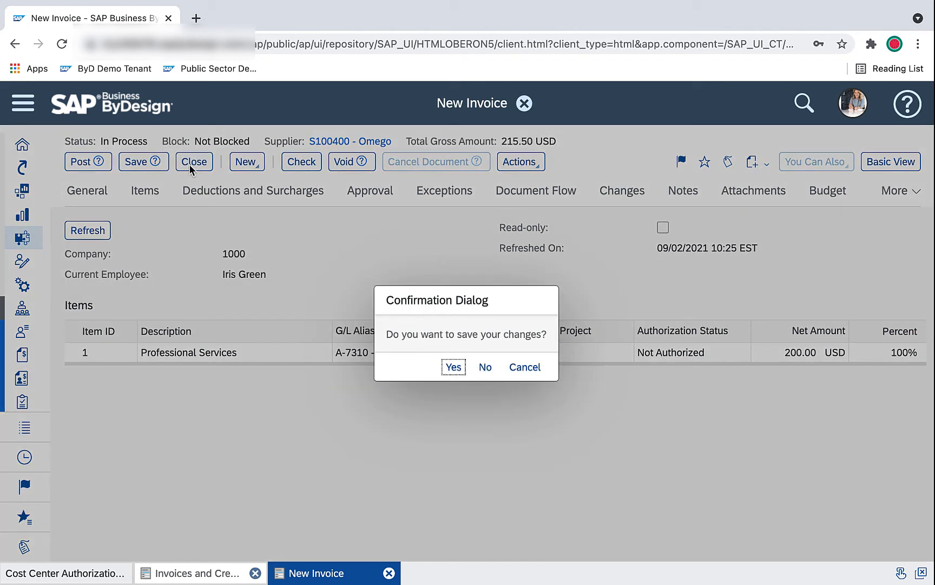
pyautogui.click(486, 368)
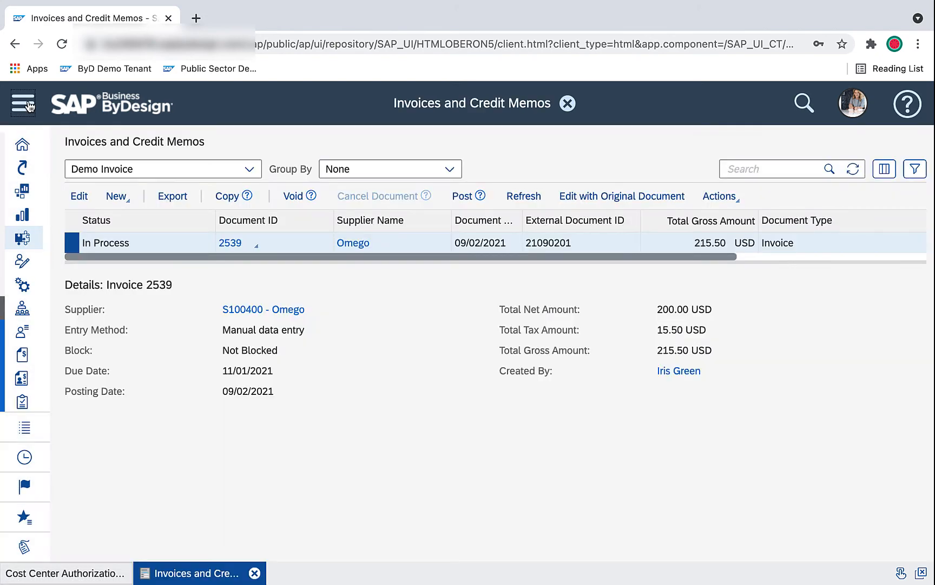
# Create a new active user record in Cost Center Authorizations for the invoice creator and load the cost center list
pyautogui.click(28, 105)
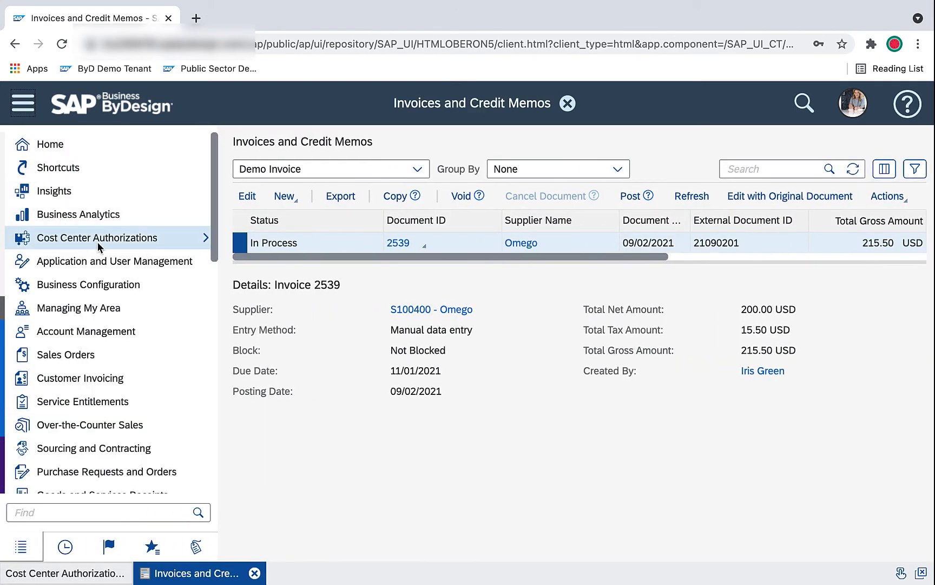
pyautogui.moveTo(201, 241)
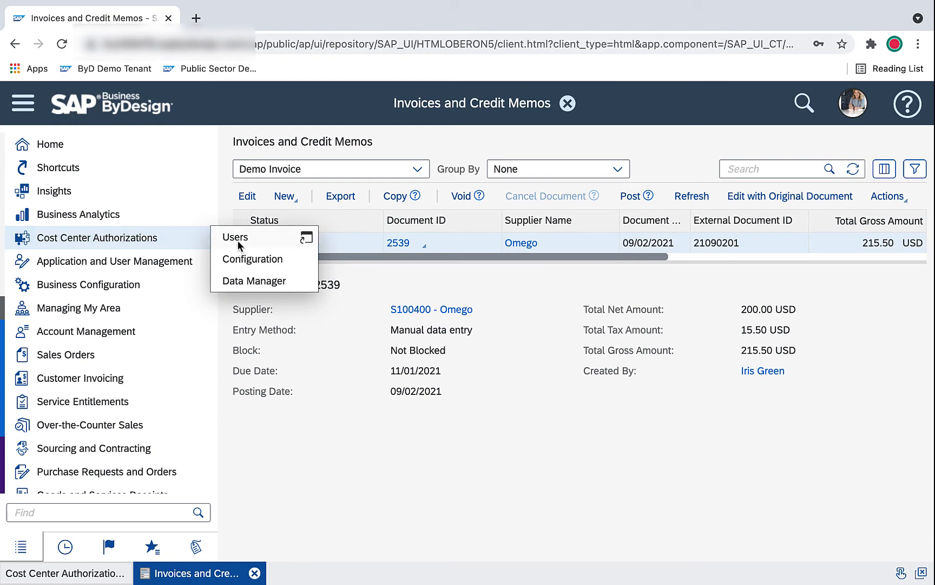
pyautogui.click(239, 245)
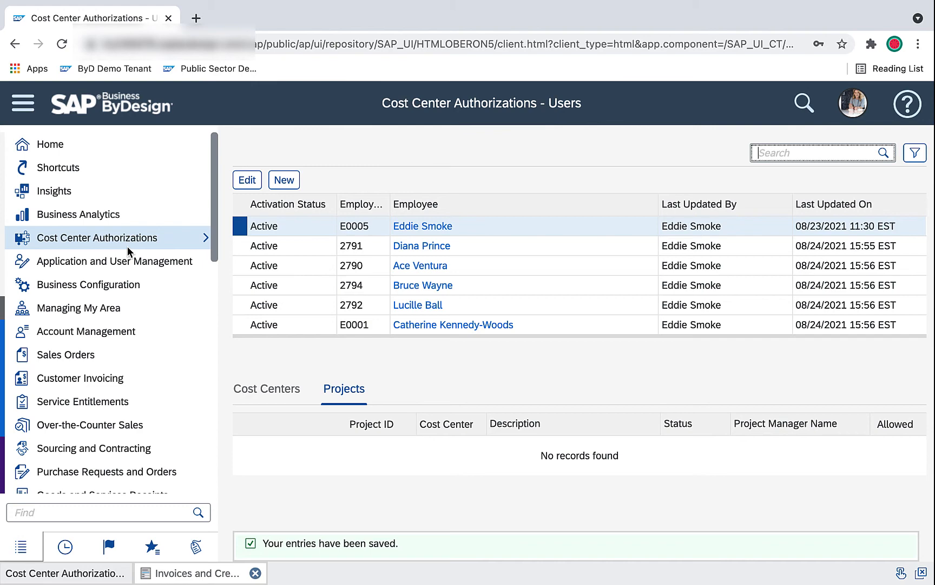
pyautogui.click(284, 179)
pyautogui.write('iris')
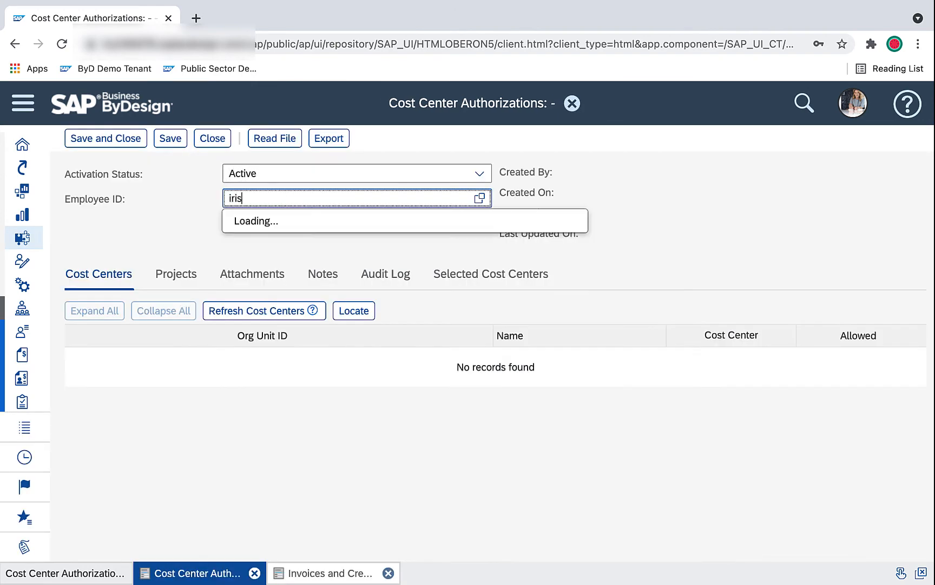
pyautogui.click(287, 219)
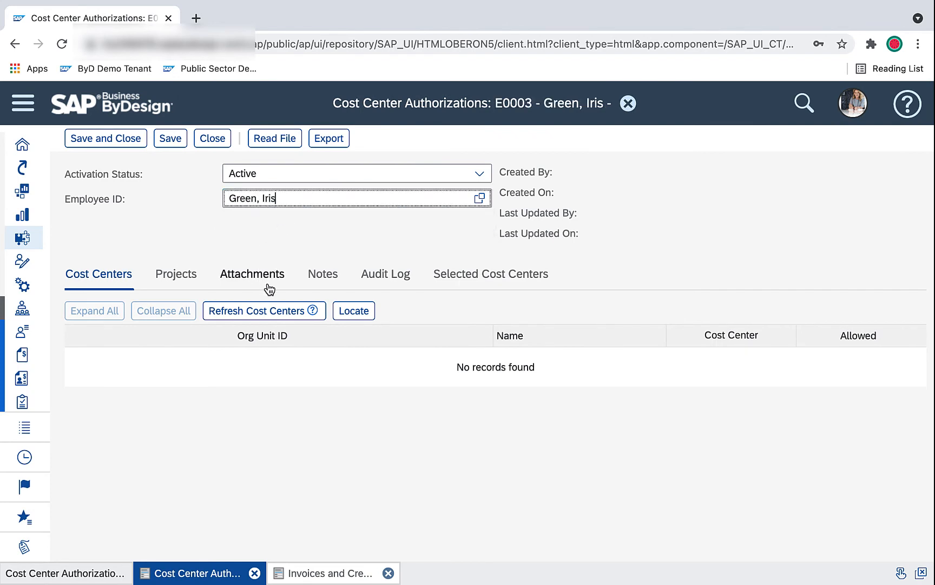
pyautogui.click(278, 315)
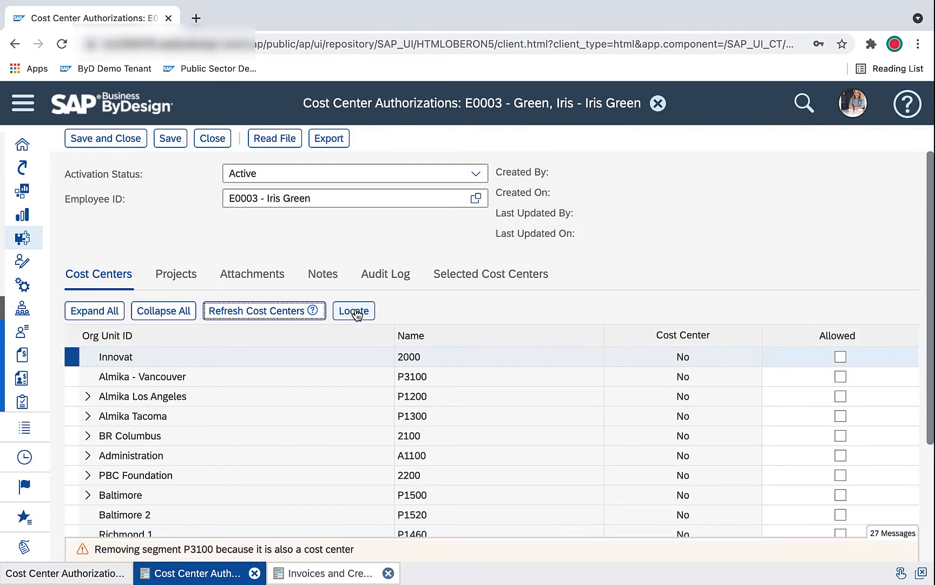
# Locate cost center A1110 (Finance), mark it as allowed, and save and close the authorization record
pyautogui.click(355, 312)
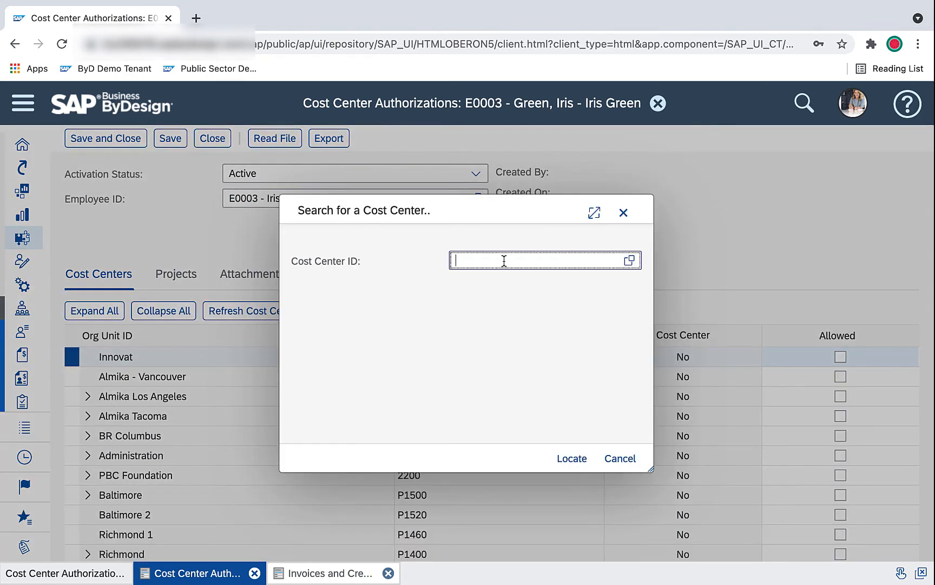
pyautogui.write('A')
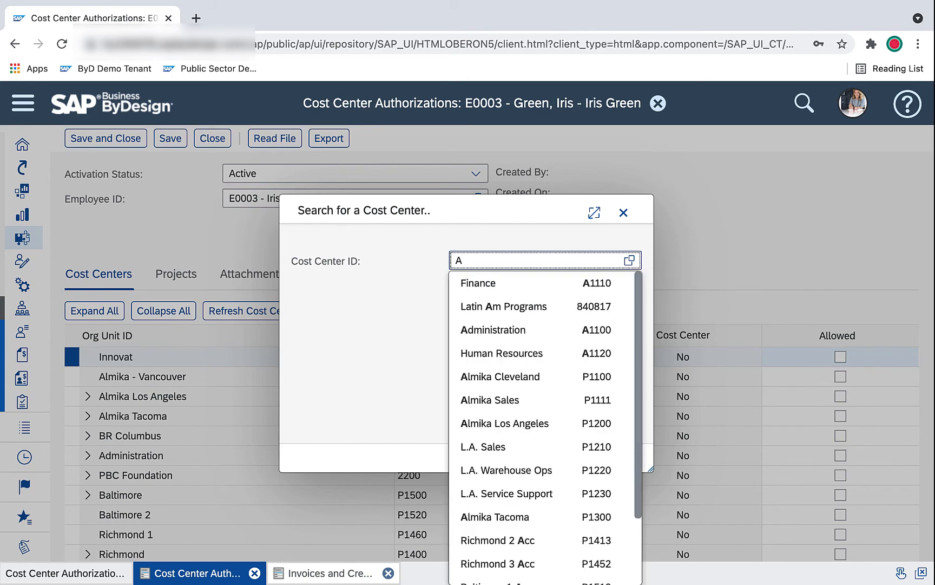
pyautogui.click(555, 284)
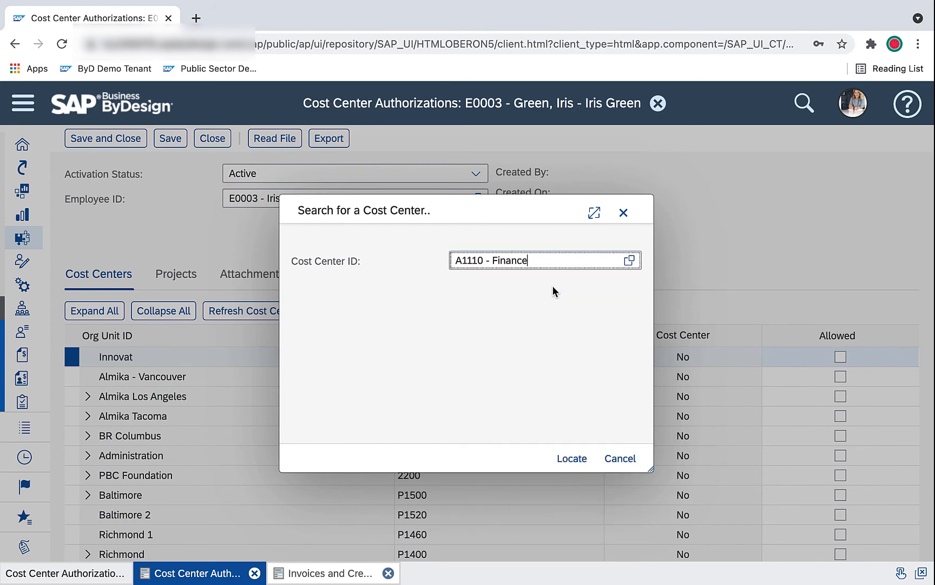
pyautogui.click(572, 458)
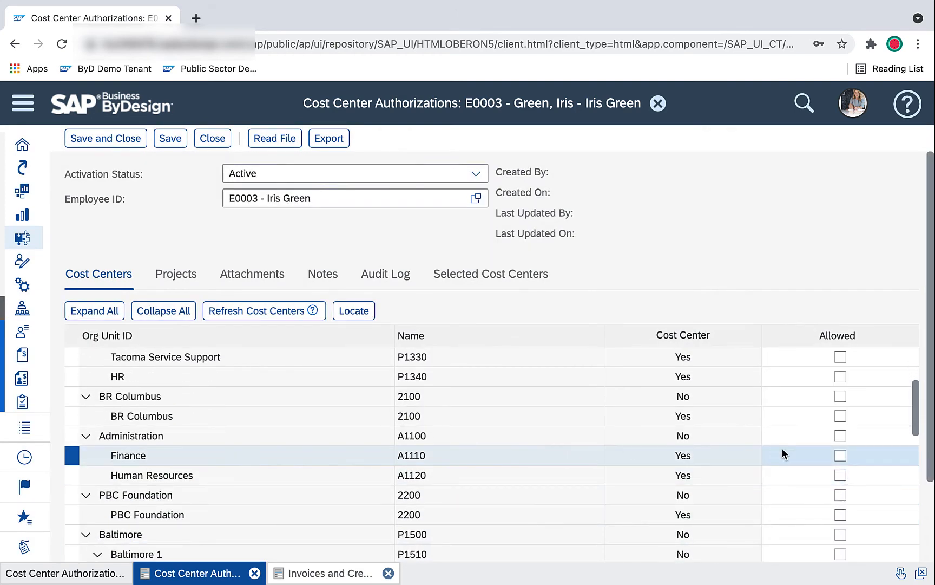
pyautogui.click(840, 455)
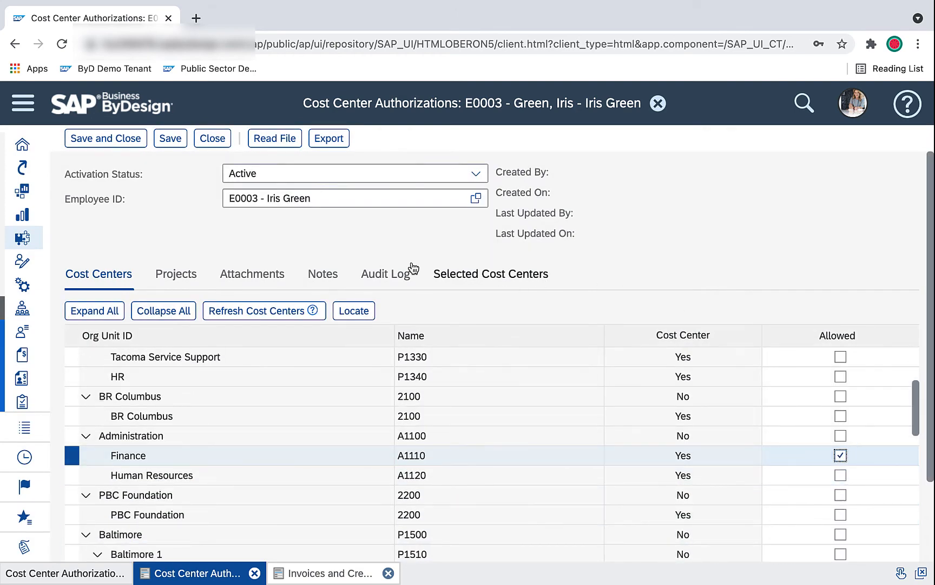
pyautogui.click(127, 143)
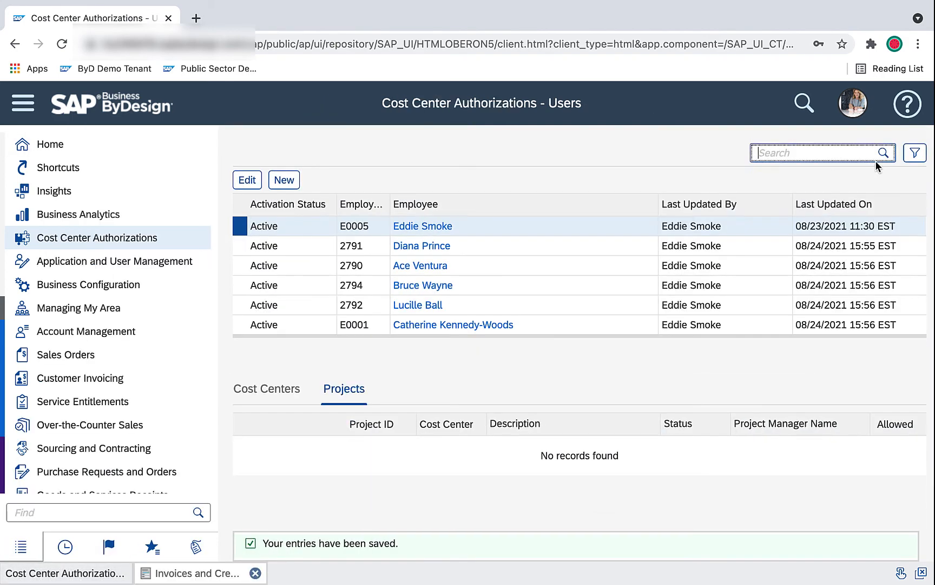
# Search the authorization users by the employee's first name and review the allowed cost centers
pyautogui.write('iris')
pyautogui.press('Return')
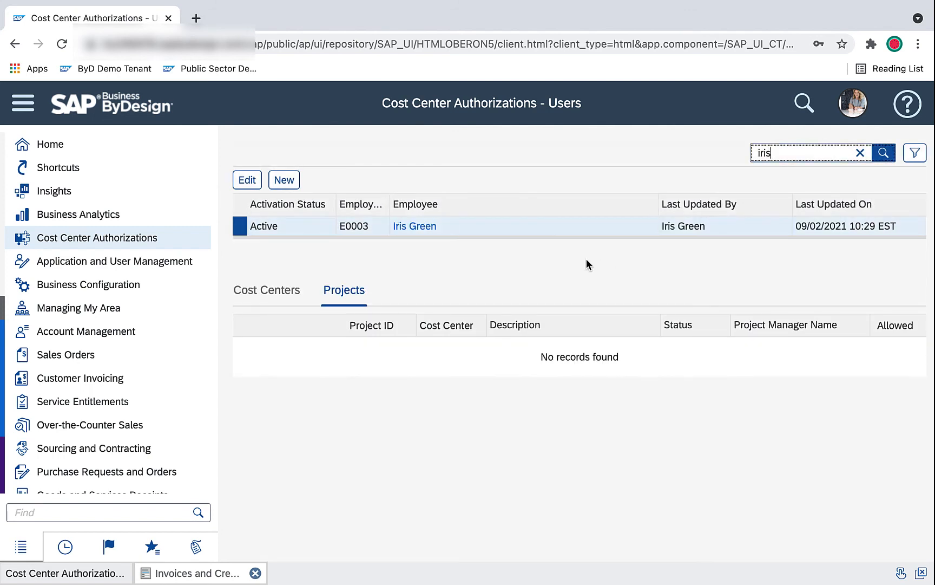
pyautogui.click(267, 295)
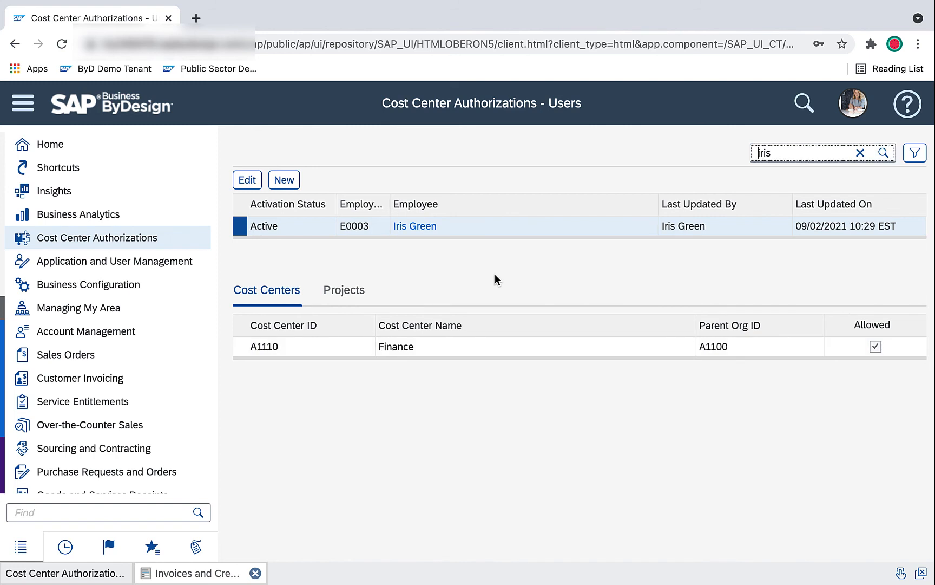
# Copy the in-process Omego invoice from Invoices and Credit Memos, set the vendor invoice number to 21090202, and check the new invoice
pyautogui.click(81, 169)
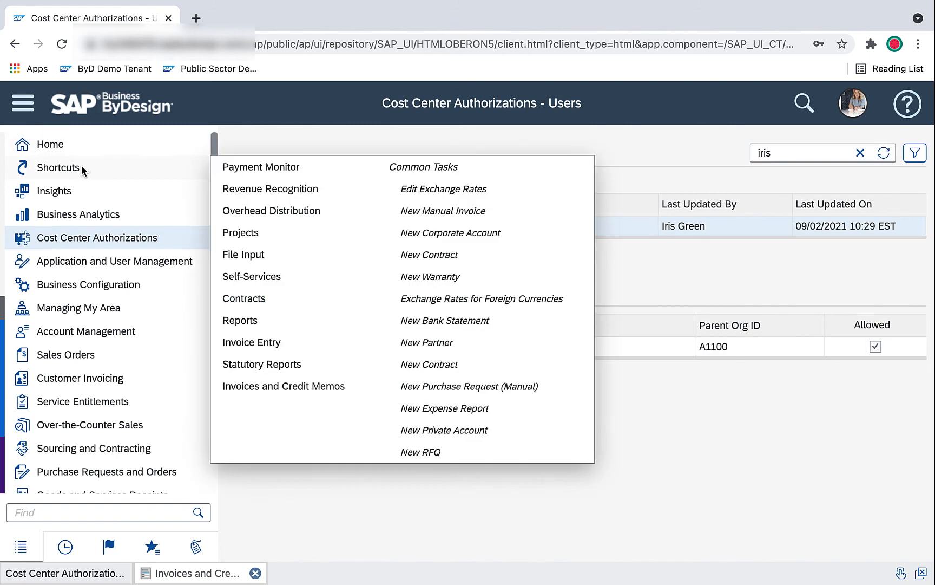
pyautogui.click(285, 385)
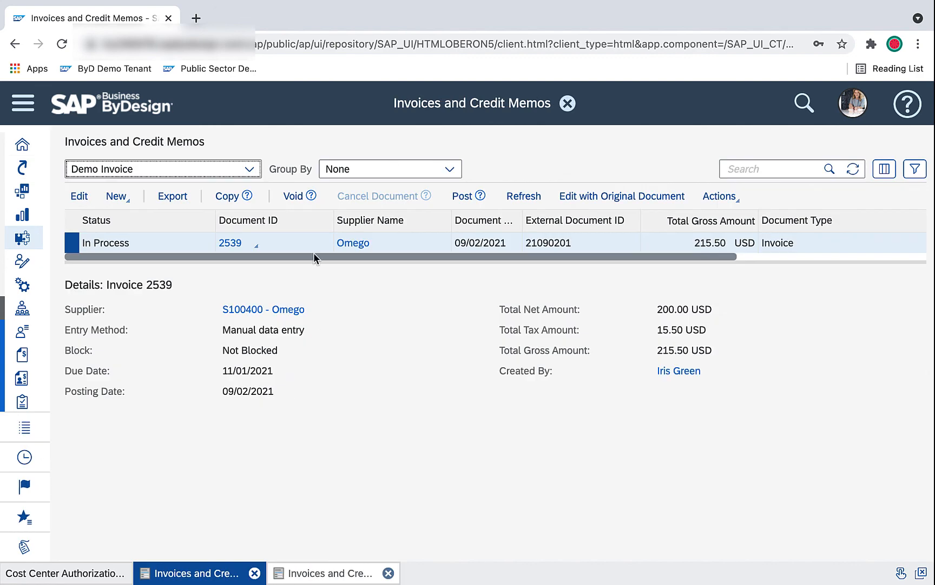
pyautogui.click(231, 197)
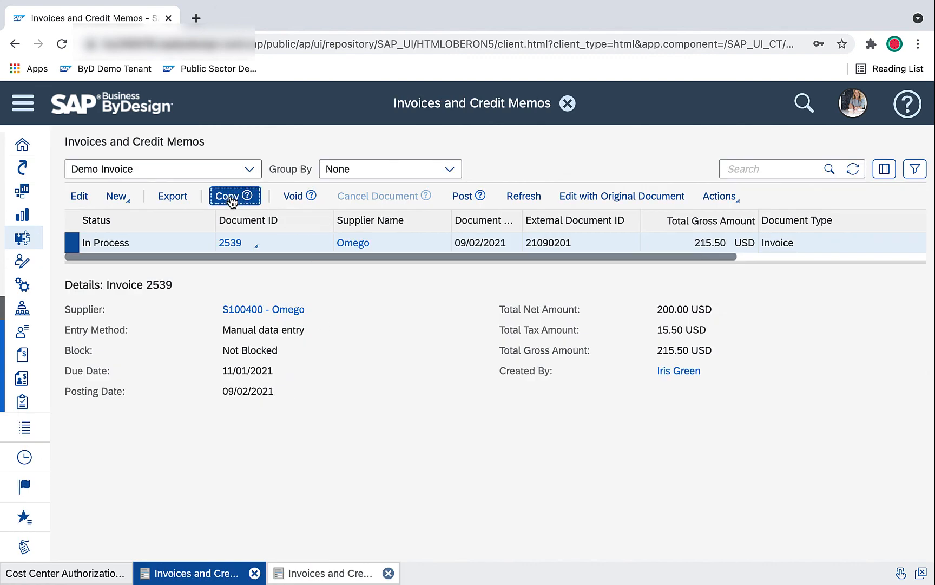
pyautogui.click(286, 355)
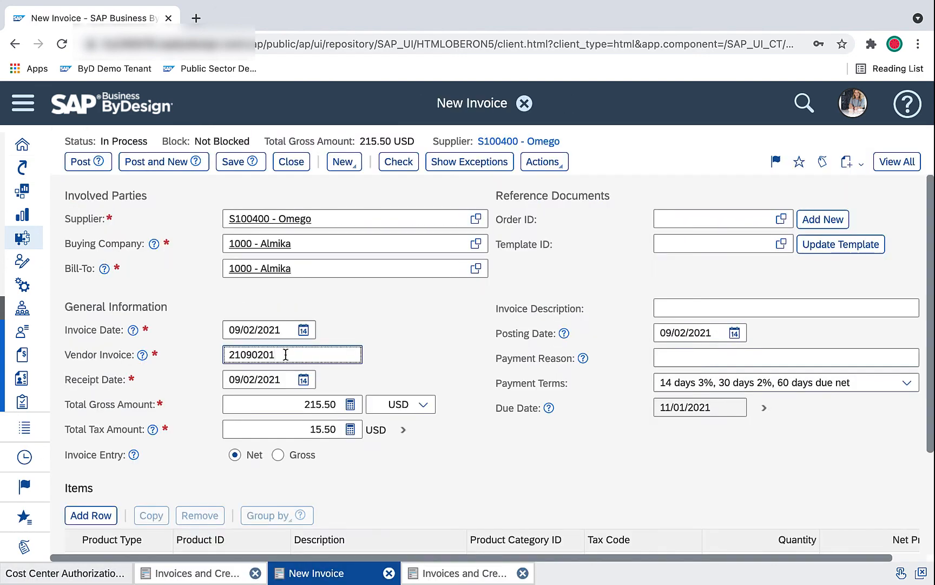
pyautogui.click(396, 162)
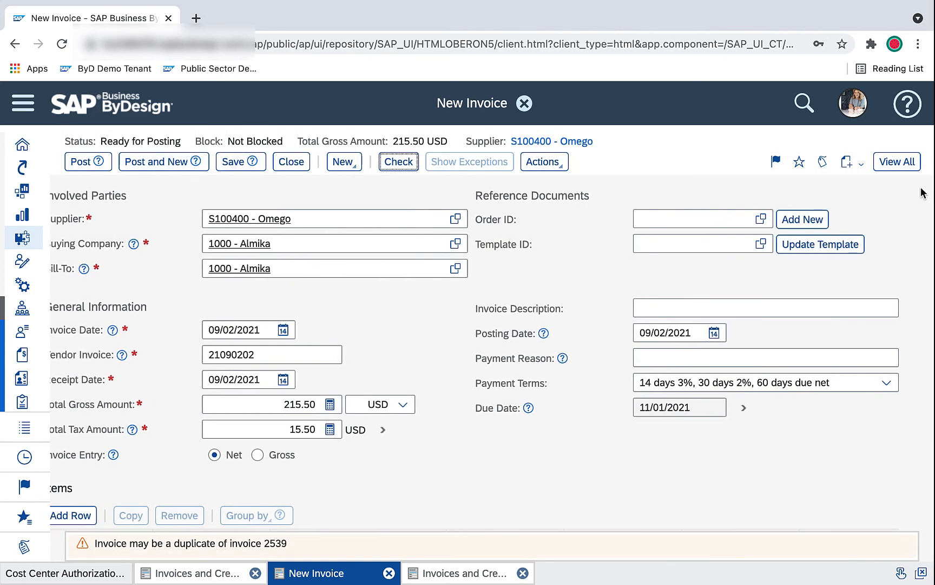
# Examine the new invoice's item authorization status in the full view, and post the invoice
pyautogui.click(907, 171)
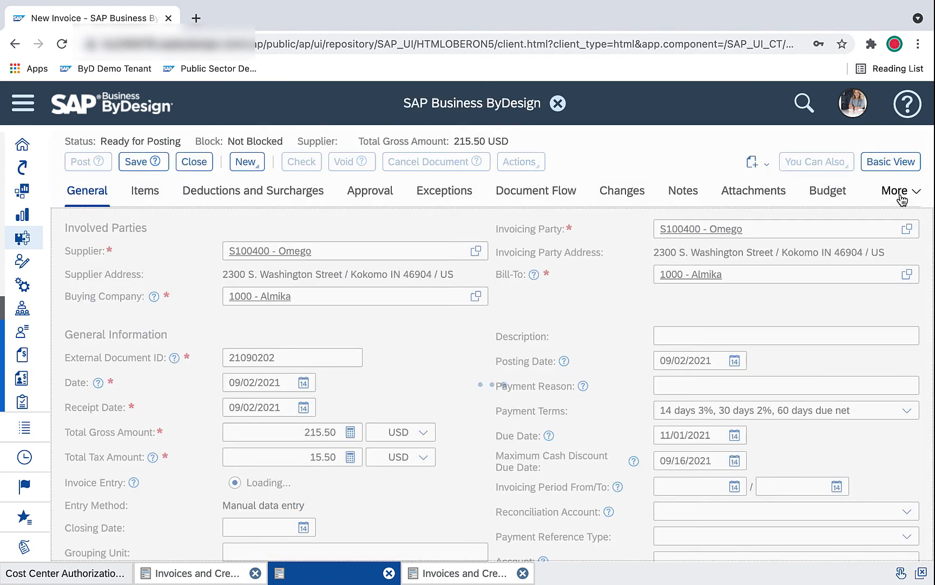
pyautogui.click(901, 198)
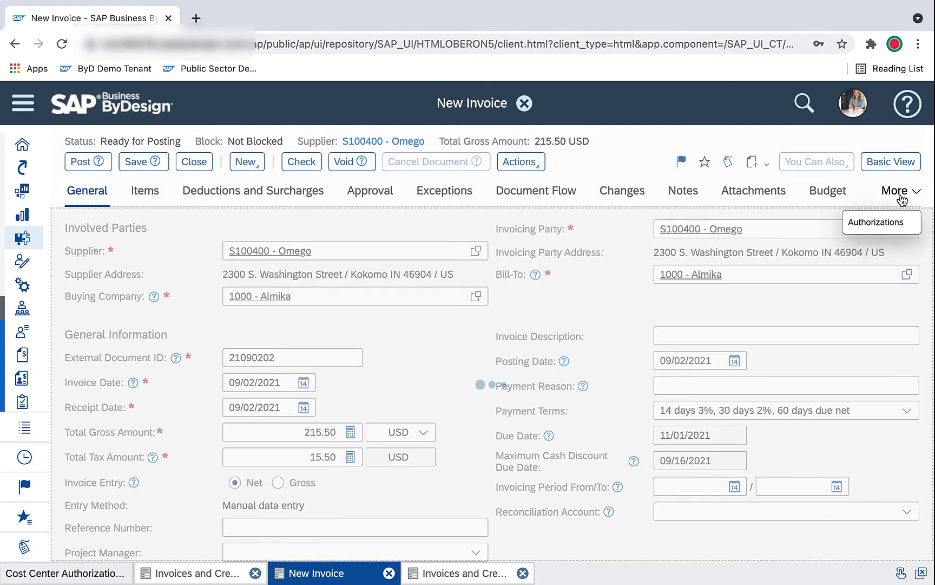
pyautogui.click(884, 223)
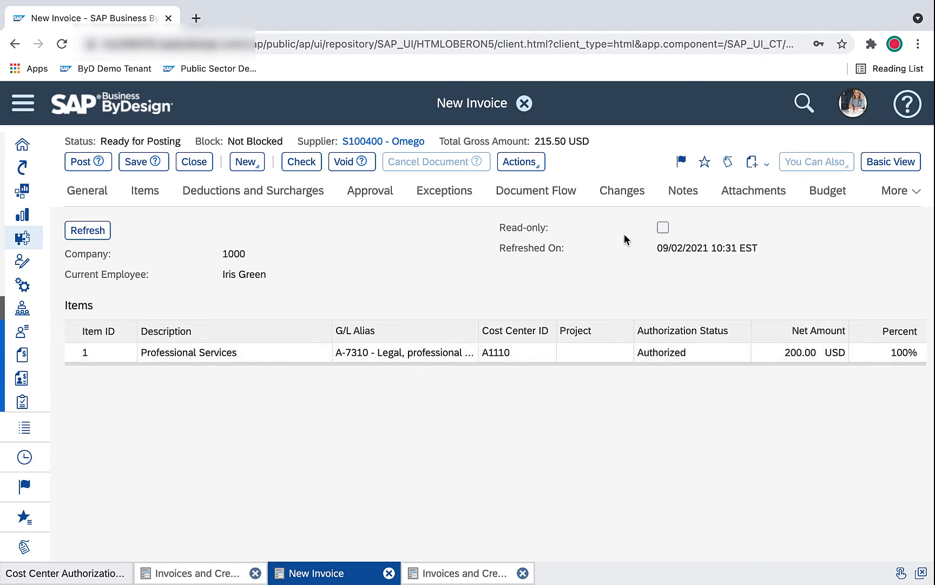
pyautogui.click(82, 161)
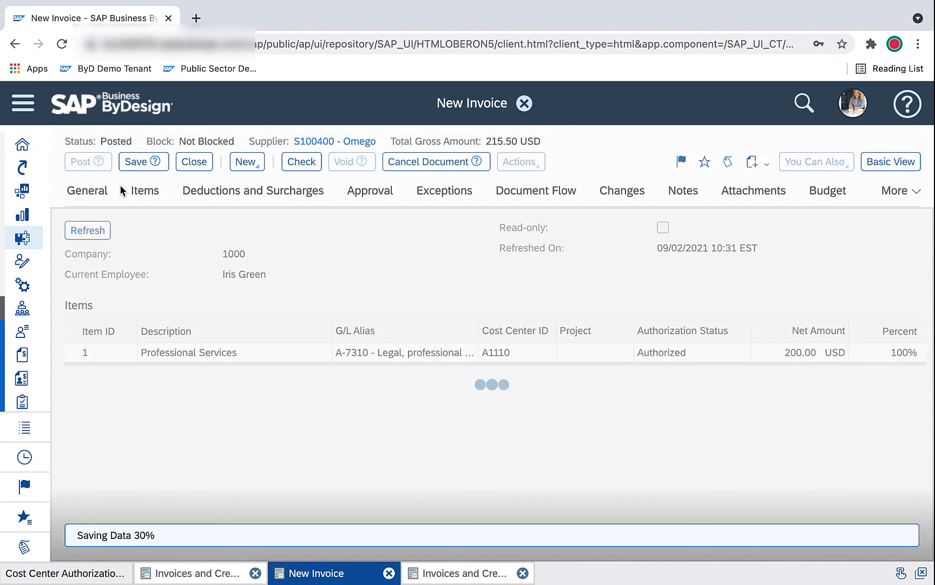